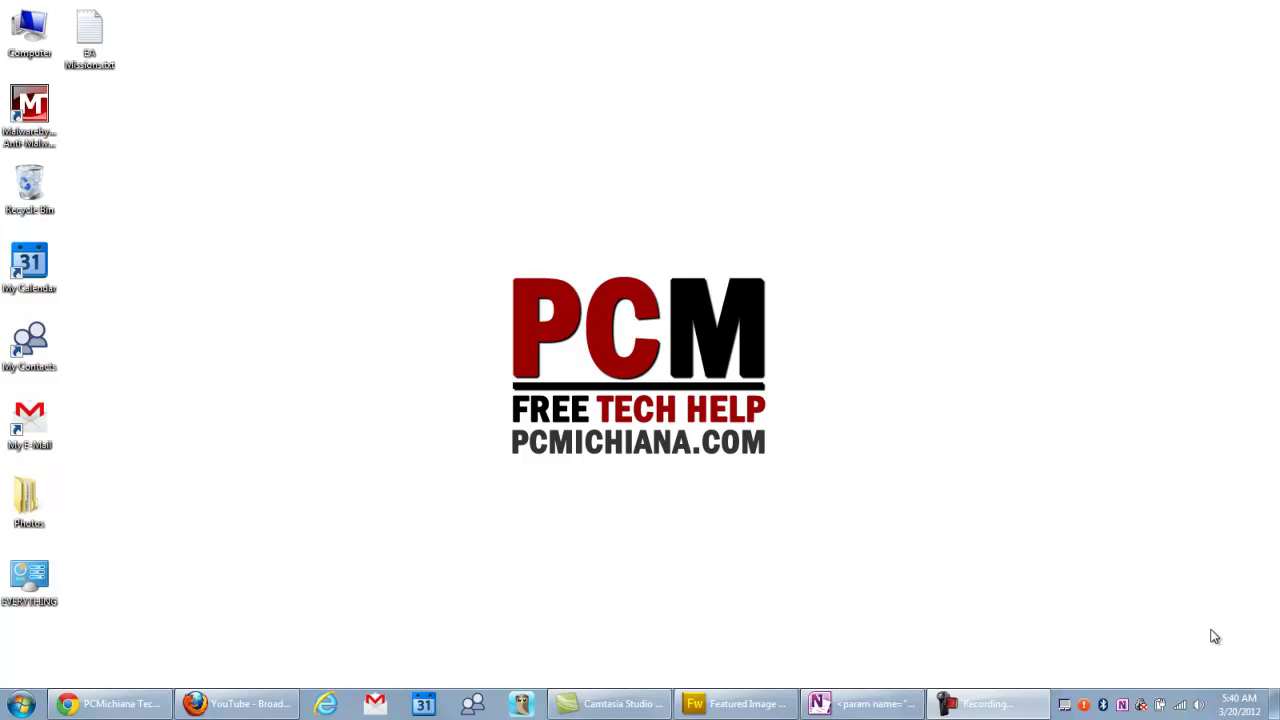
# Open the Screen Resolution settings from the desktop to check the display's resolution
pyautogui.rightClick(341, 378)
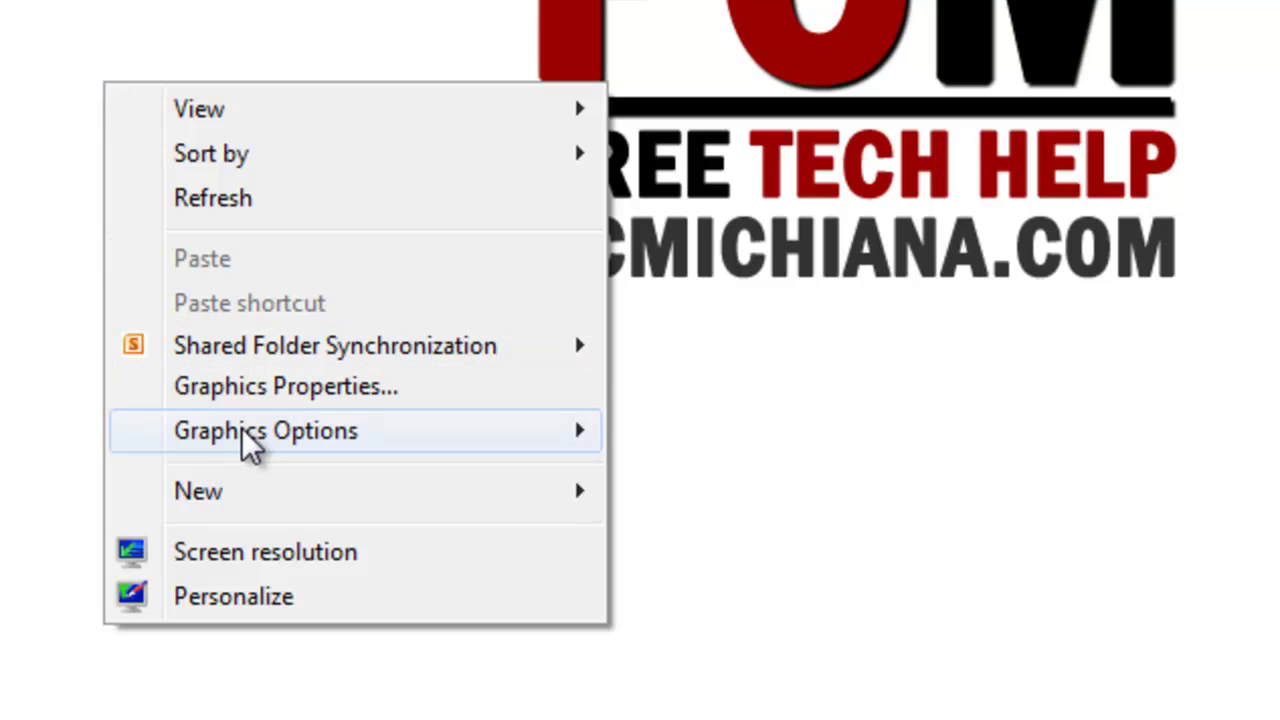
pyautogui.click(272, 553)
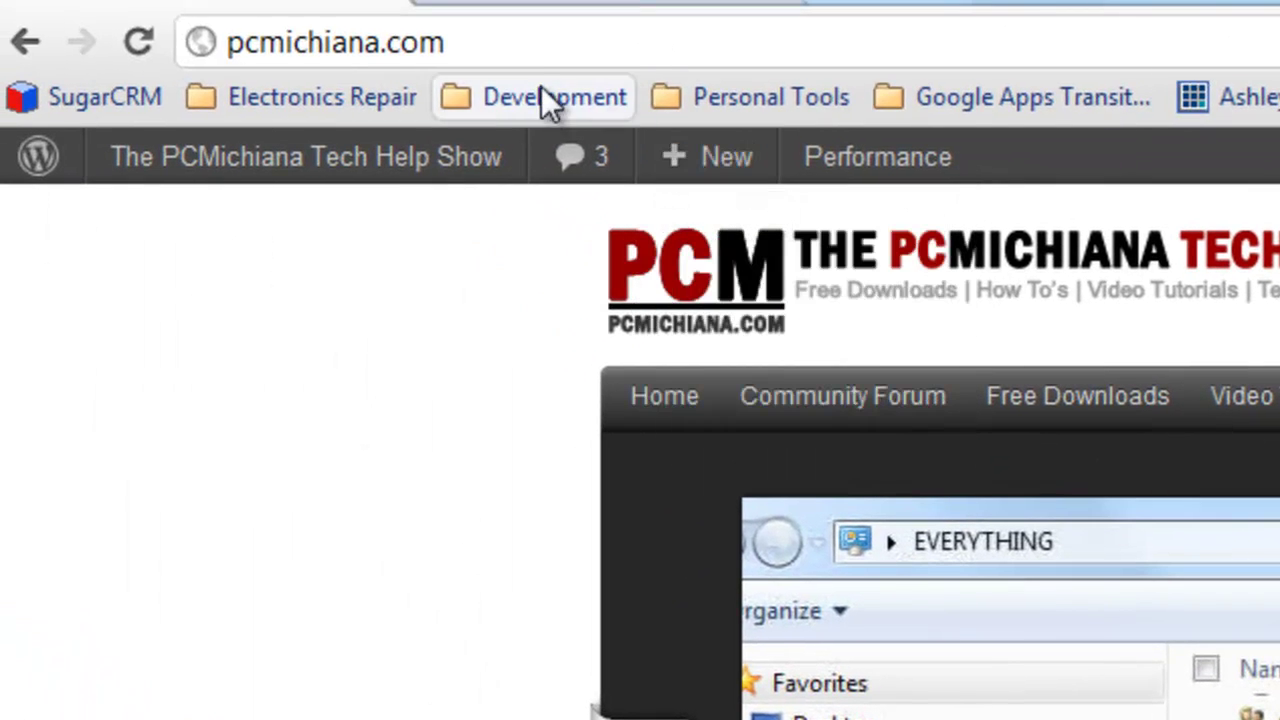
# Switch to Chrome, load google.com and go to Google's image search
pyautogui.click(571, 34)
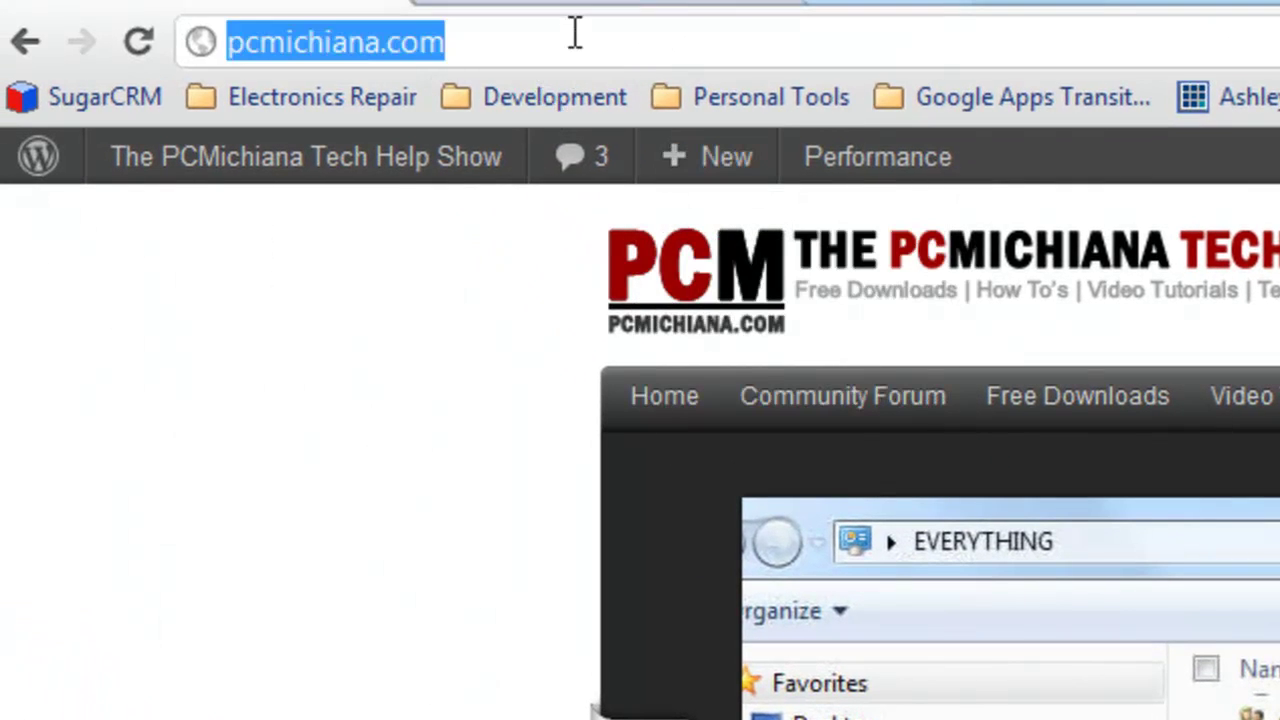
pyautogui.write('google.c')
pyautogui.press('BackSpace')
pyautogui.write('.')
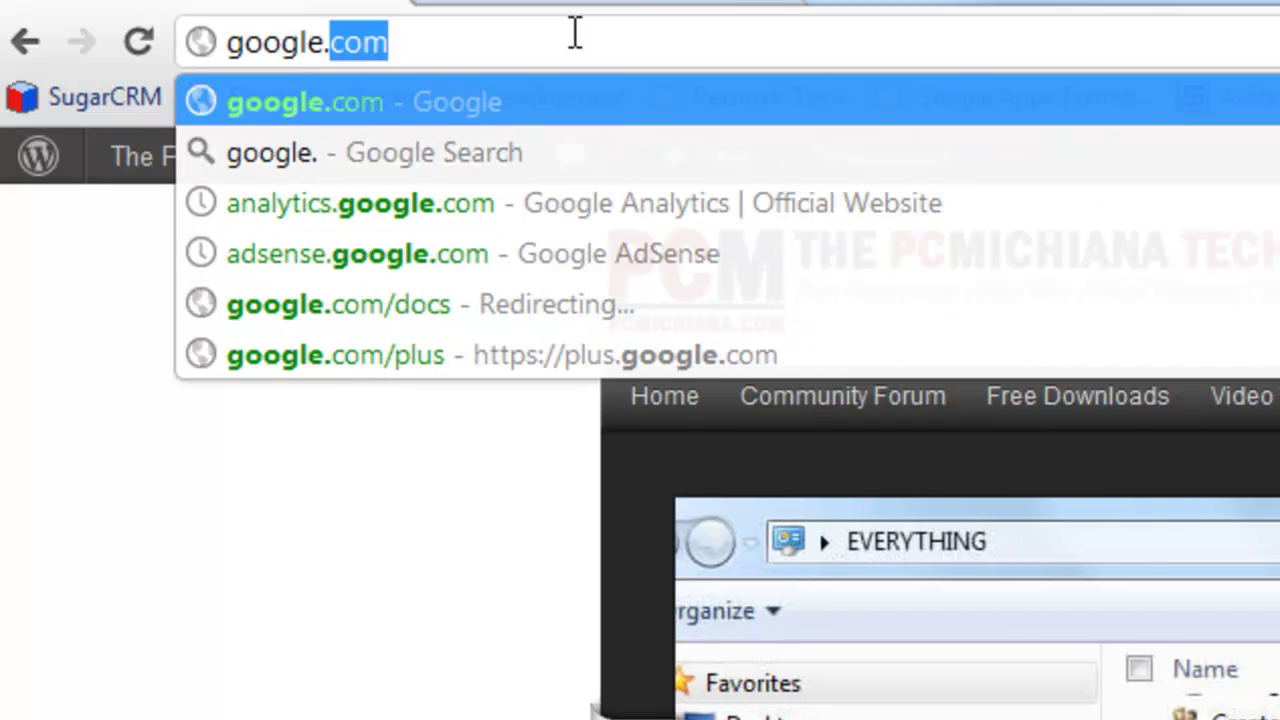
pyautogui.press('Return')
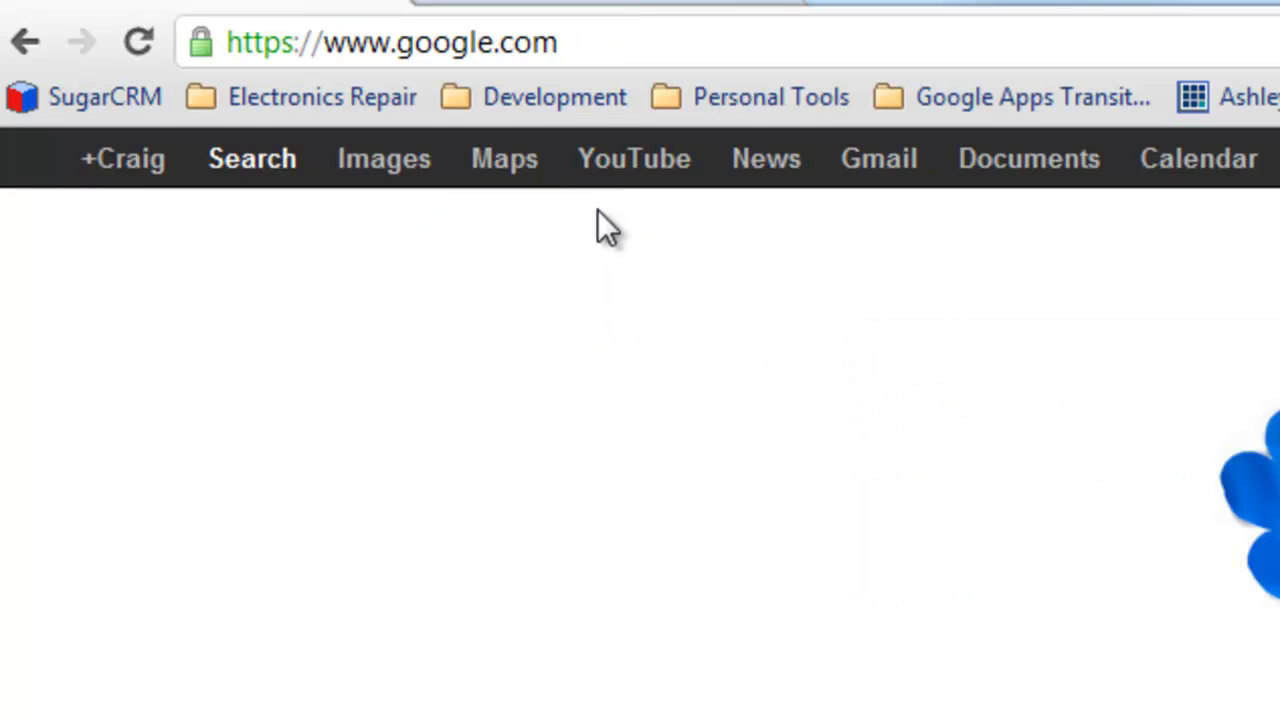
pyautogui.click(400, 175)
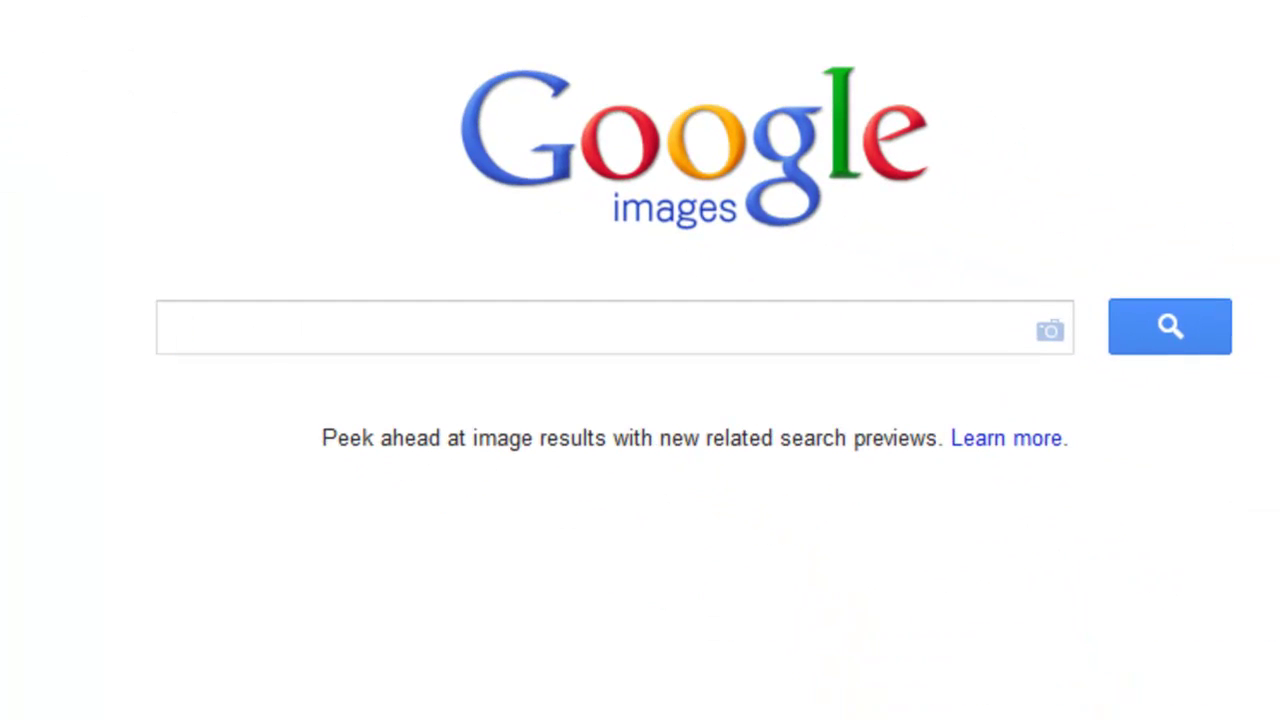
# Search Google Images for "psych"
pyautogui.write('ps')
pyautogui.press('BackSpace')
pyautogui.press('BackSpace')
pyautogui.write('psych')
pyautogui.press('Return')
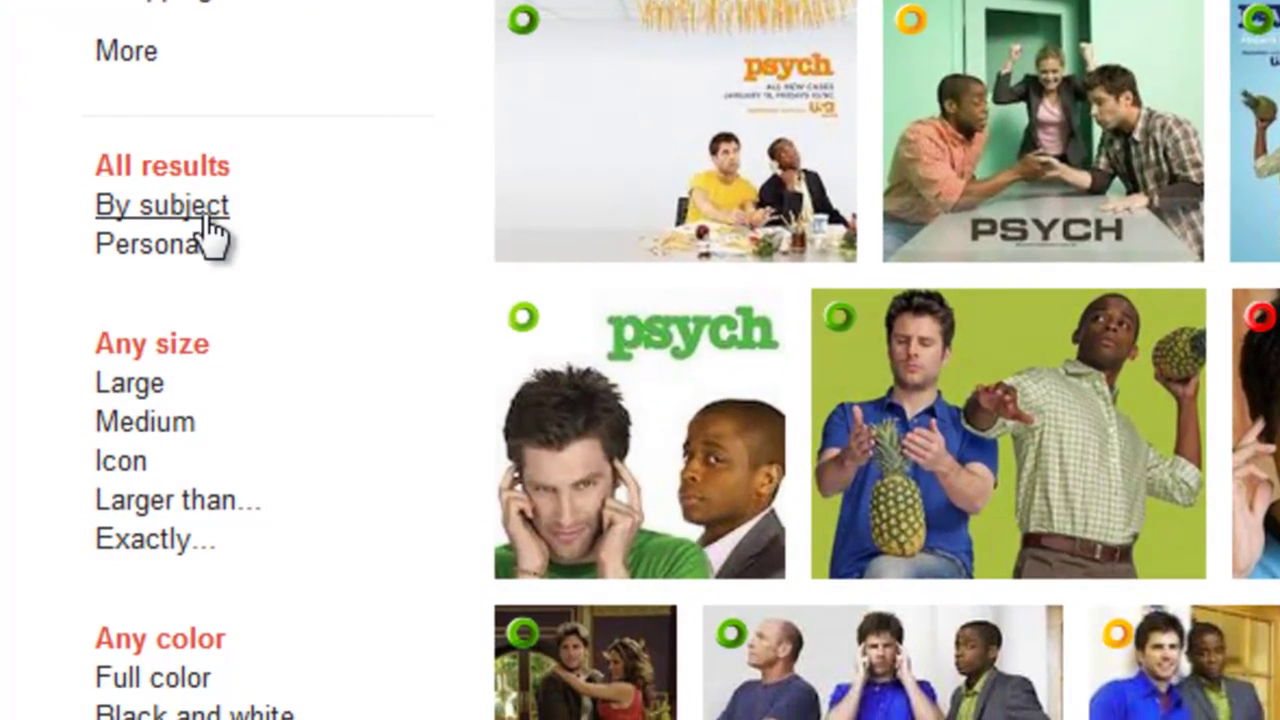
# Filter the image results to an exact size of 1600 px wide by 900 px high
pyautogui.click(160, 566)
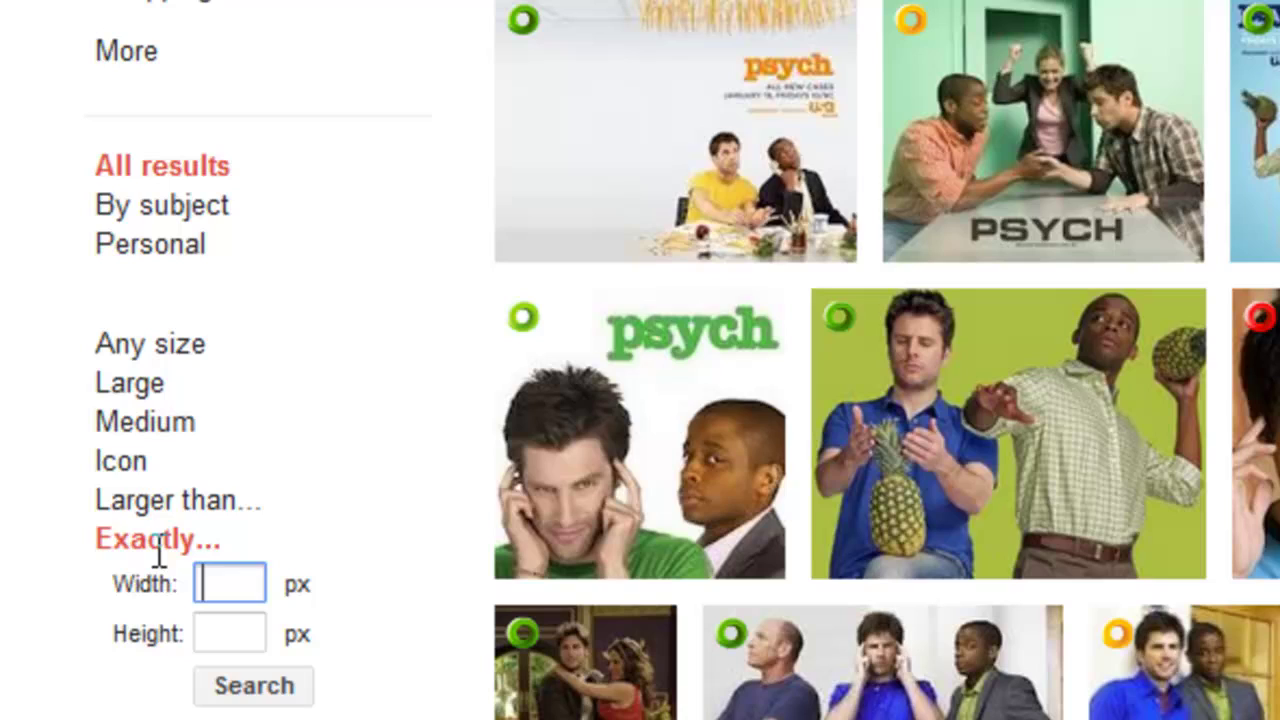
pyautogui.write('1600')
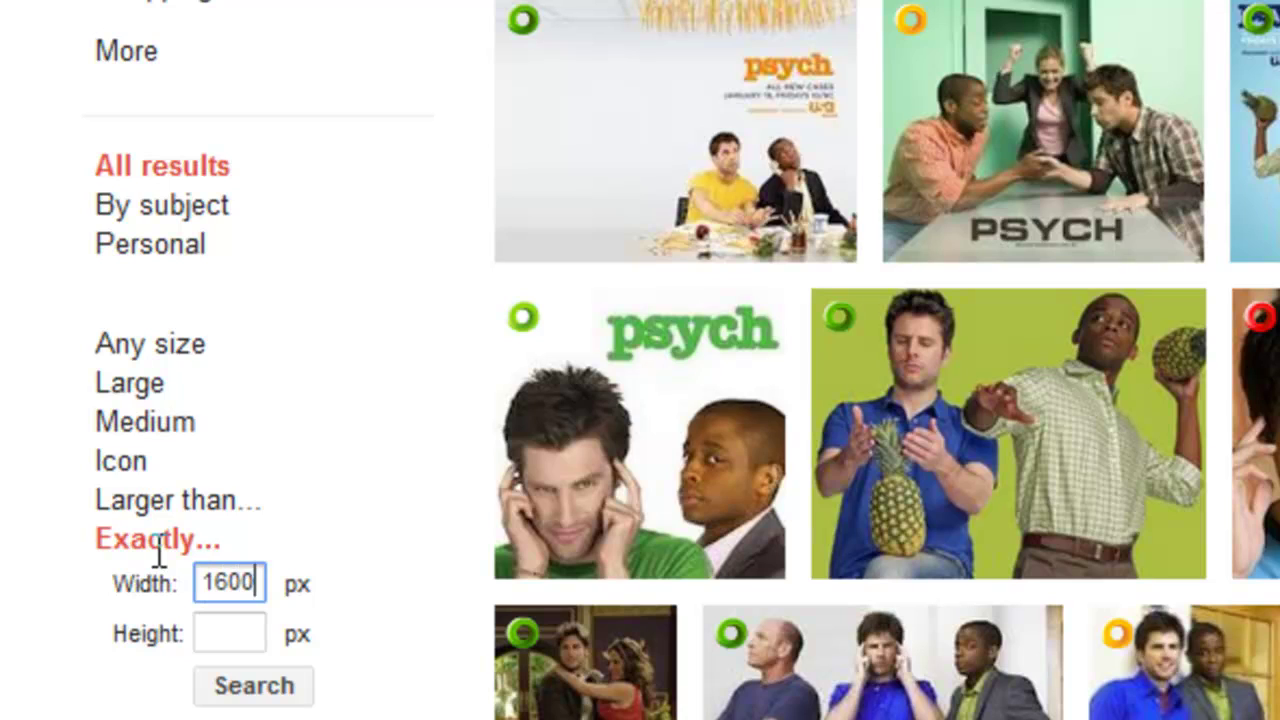
pyautogui.click(214, 630)
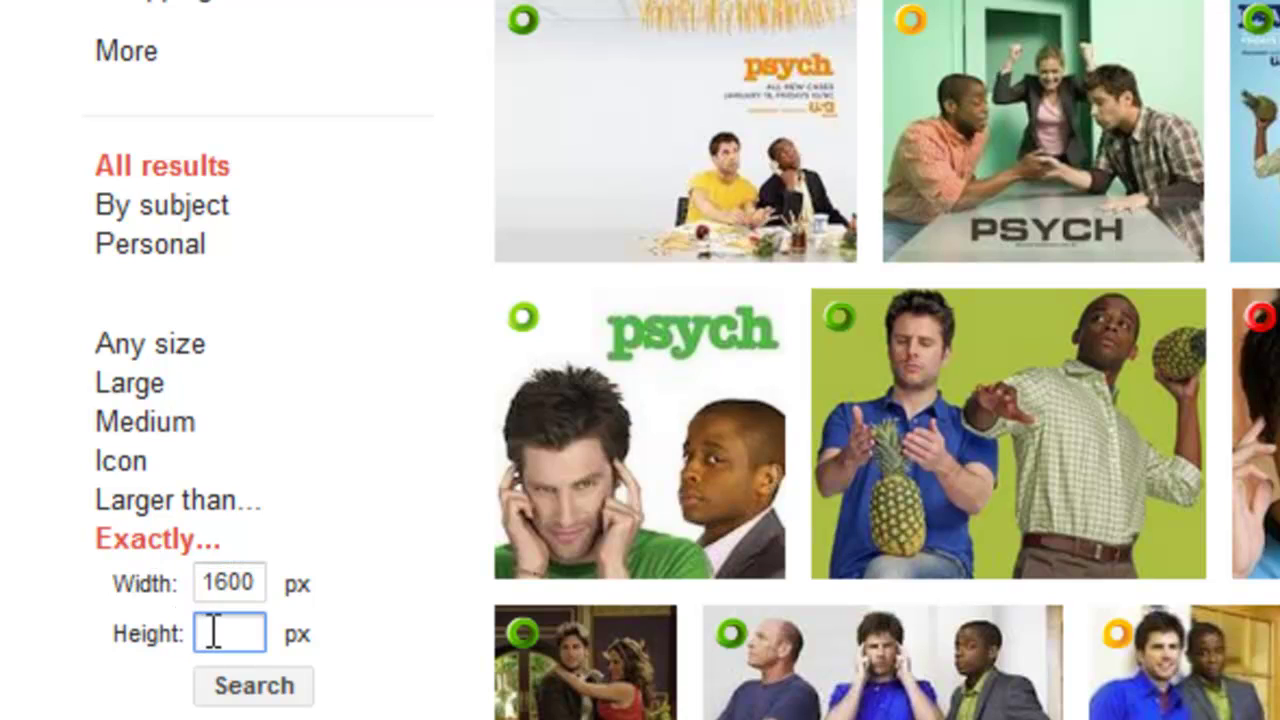
pyautogui.write('900')
pyautogui.press('Return')
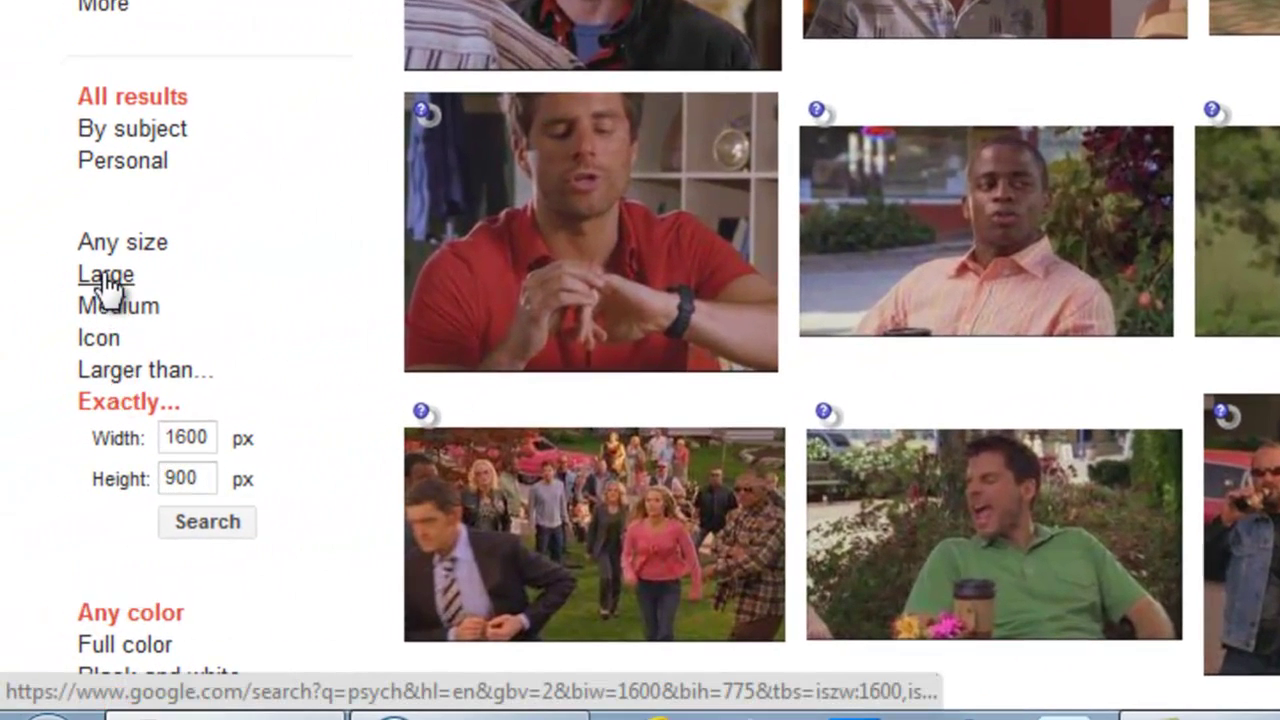
# Filter the image results to Large and preview several wallpapers to compare their pixel dimensions
pyautogui.click(105, 278)
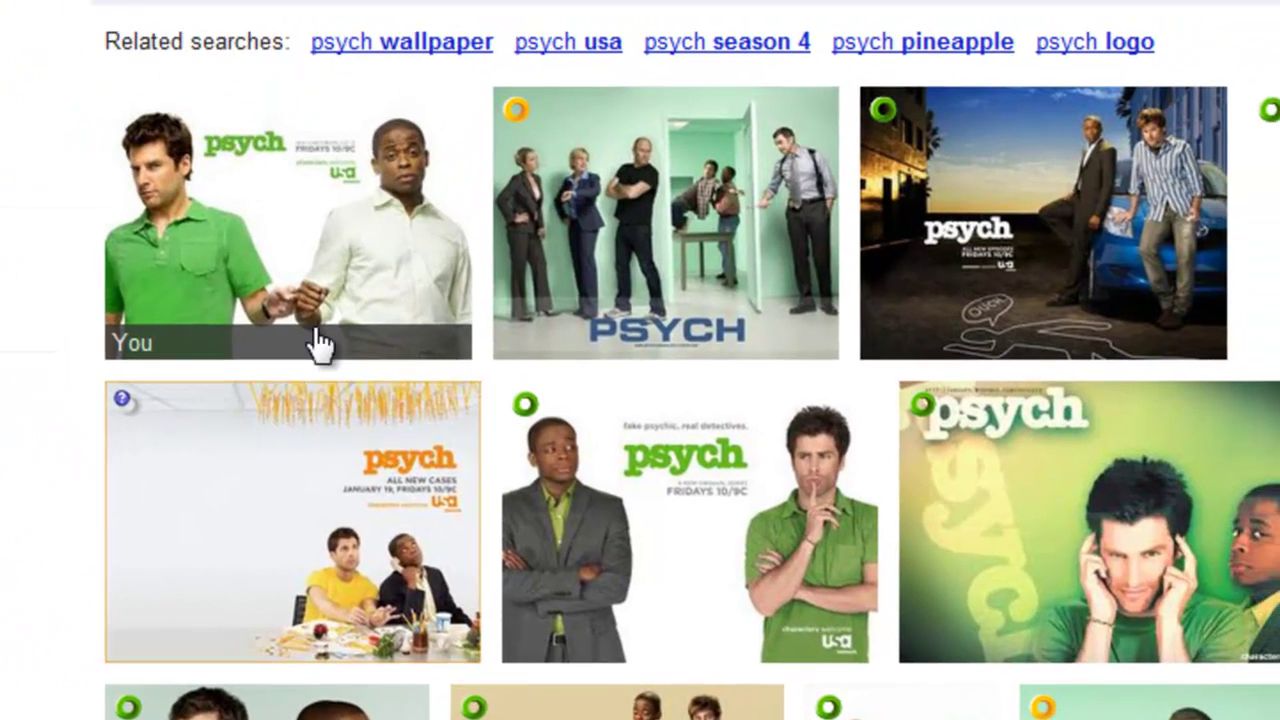
pyautogui.moveTo(612, 43)
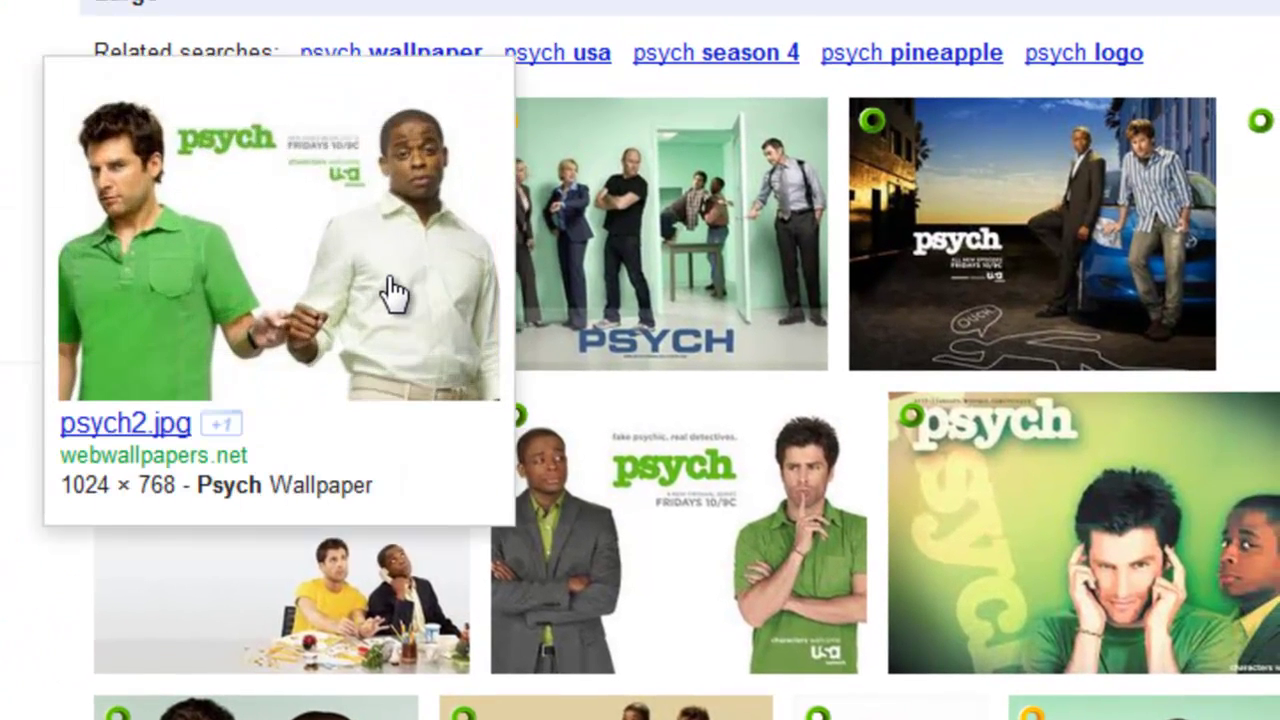
pyautogui.moveTo(666, 286)
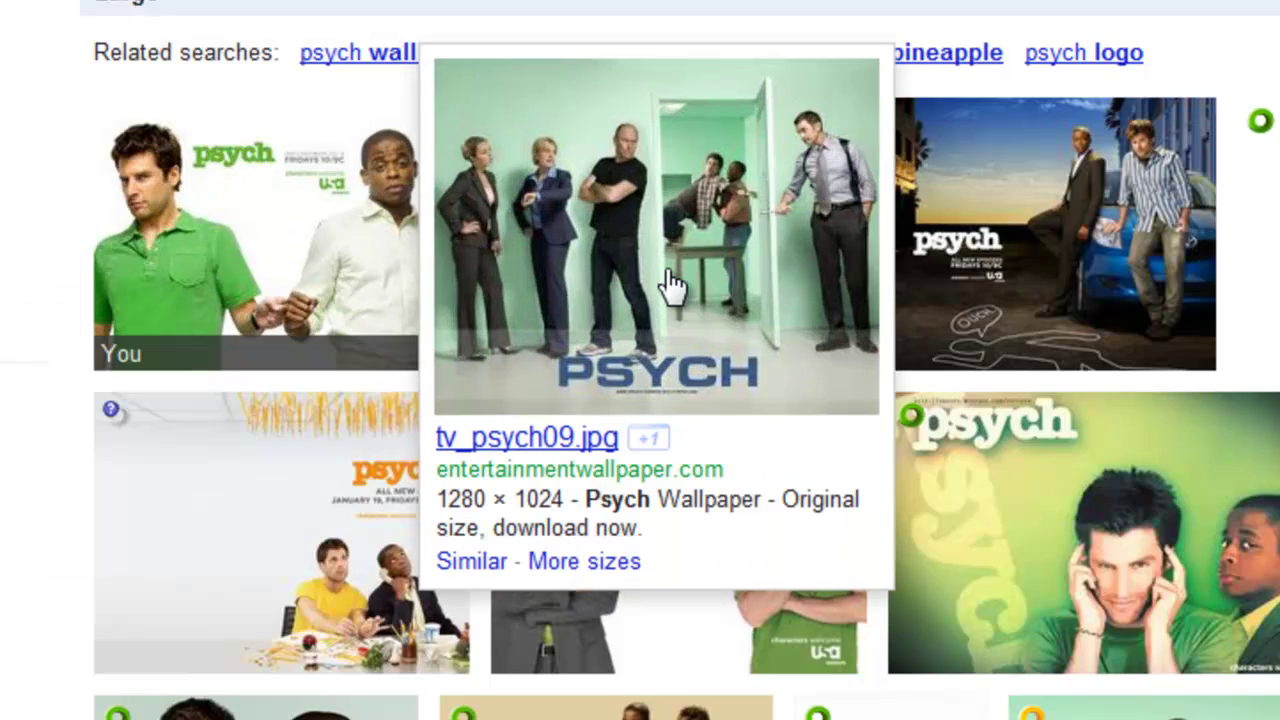
pyautogui.moveTo(975, 292)
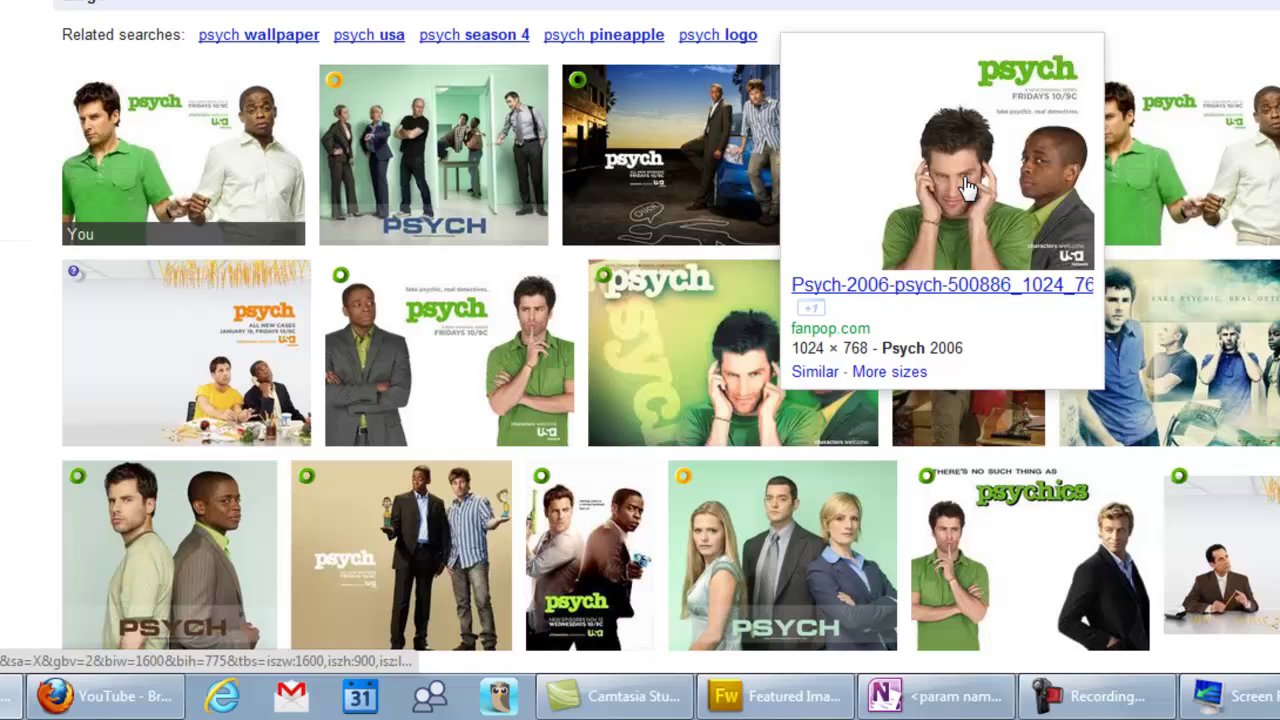
pyautogui.moveTo(1200, 179)
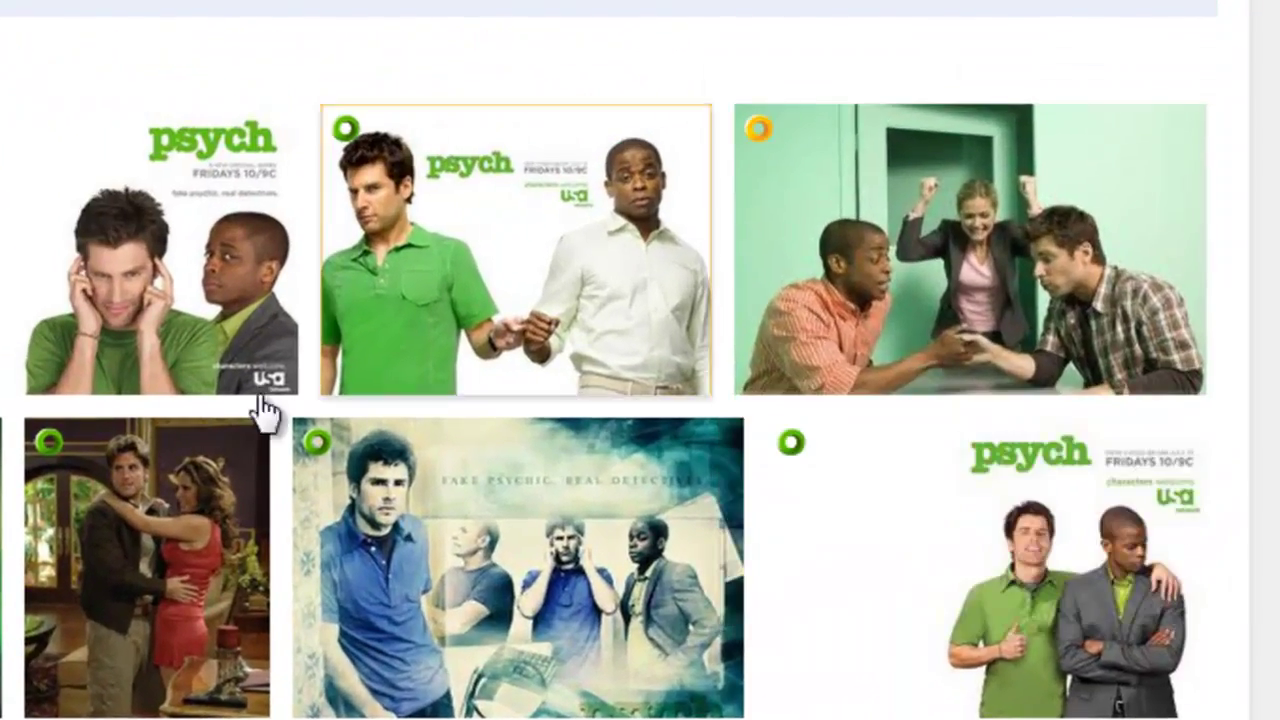
pyautogui.moveTo(3, 500)
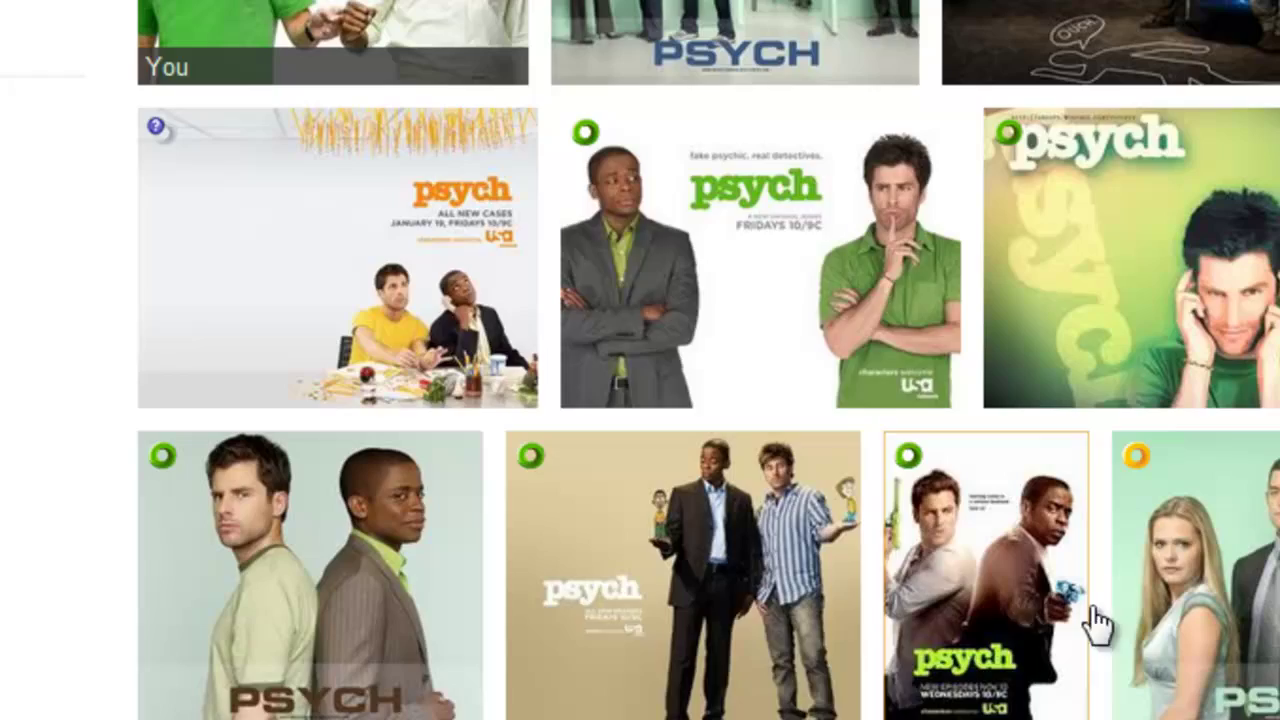
pyautogui.moveTo(727, 595)
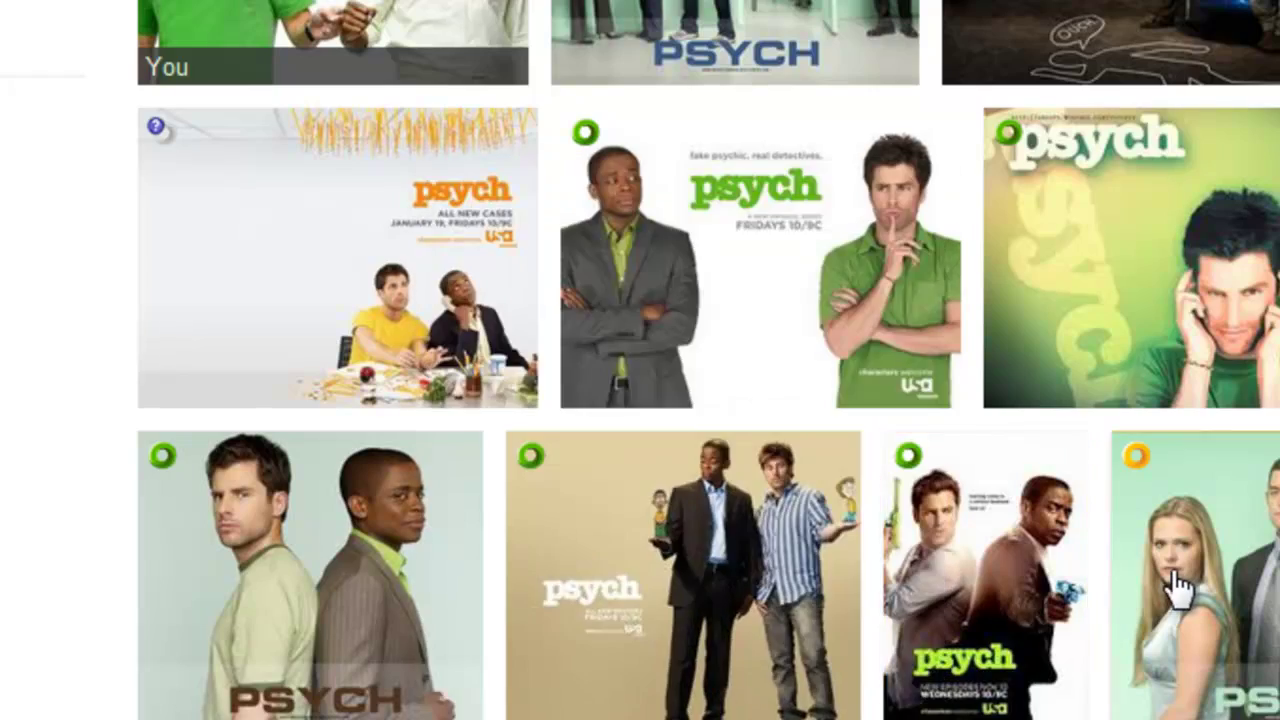
pyautogui.moveTo(1174, 591)
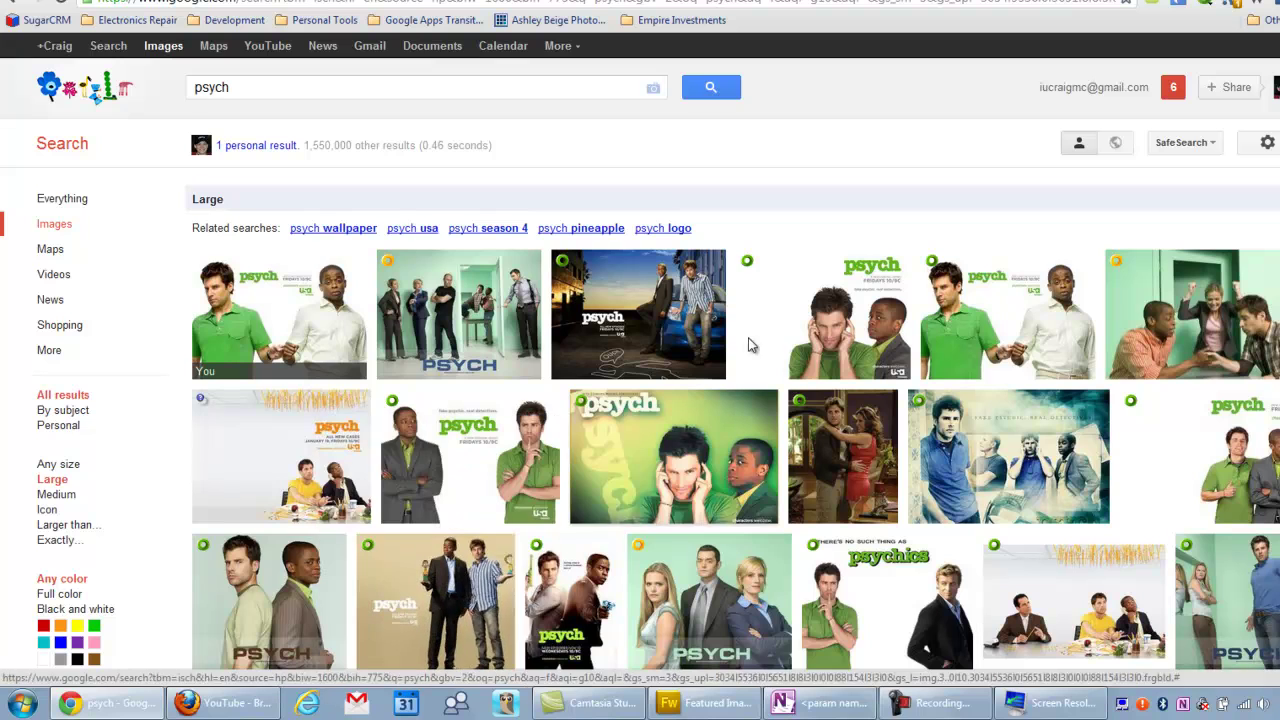
# Return to the desktop, close the Screen Resolution window and open the Desktop Background settings from Personalization
pyautogui.press('super+Down')
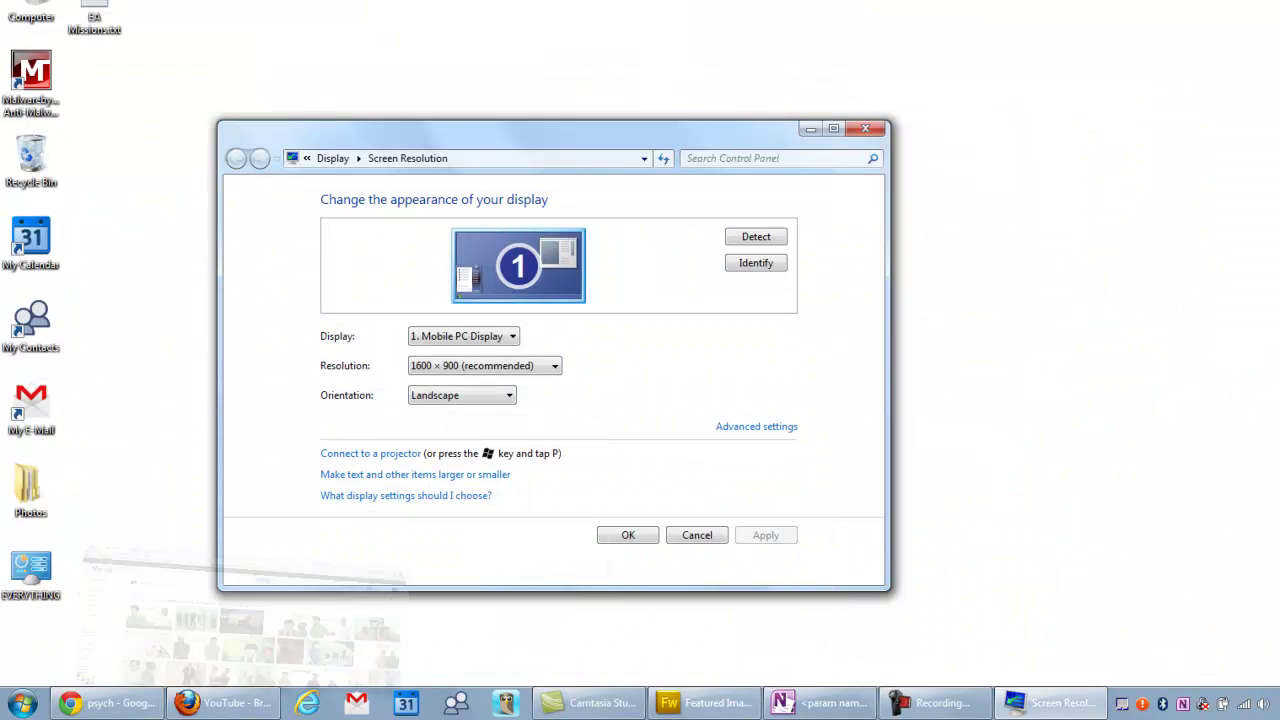
pyautogui.click(865, 128)
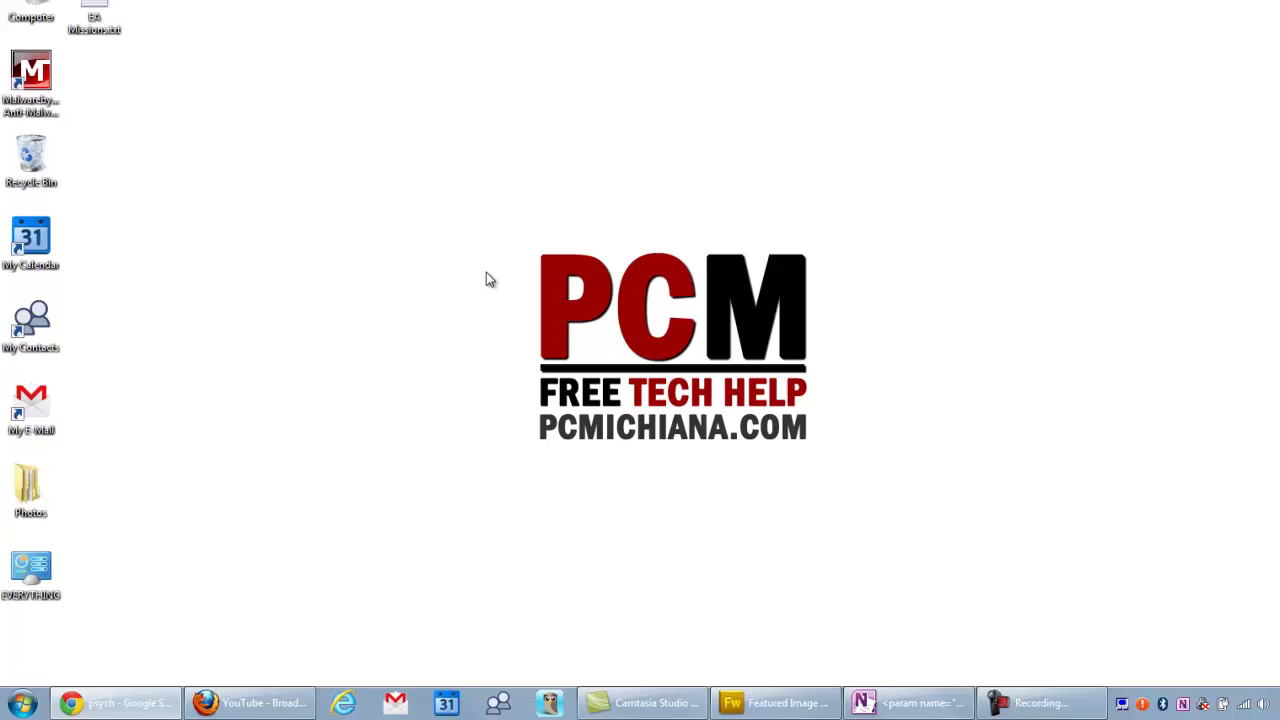
pyautogui.rightClick(143, 353)
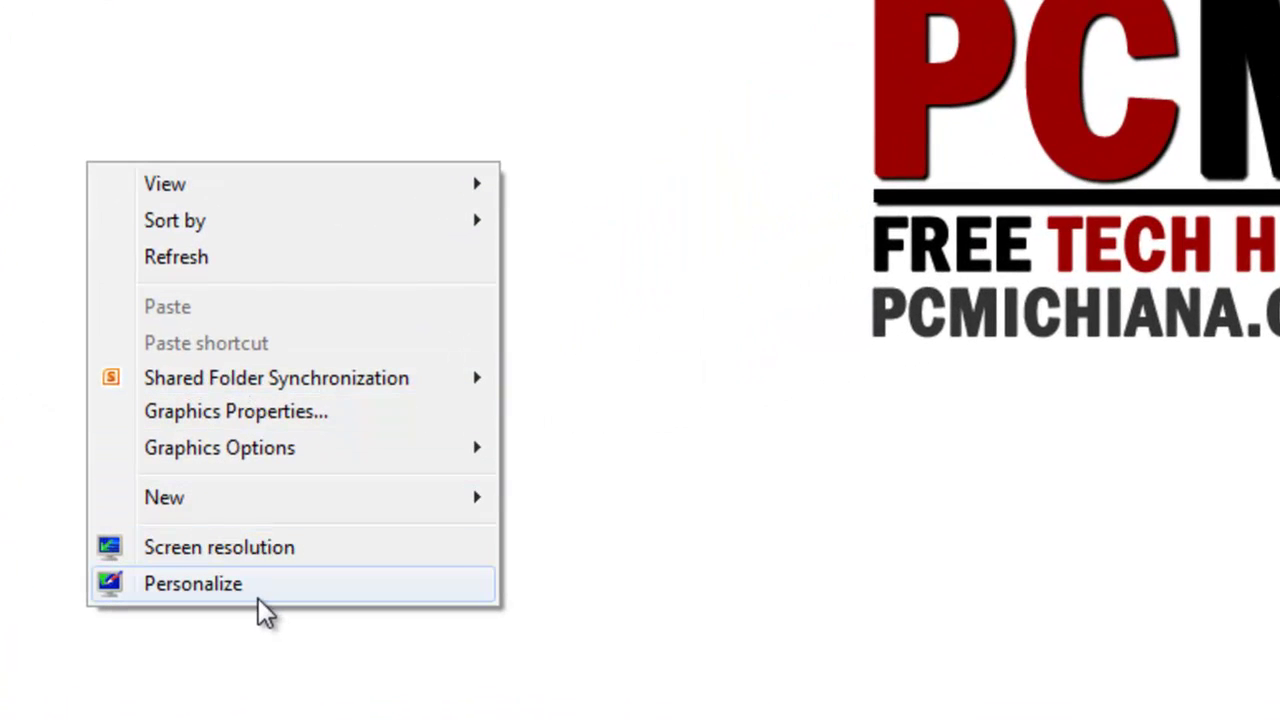
pyautogui.click(258, 598)
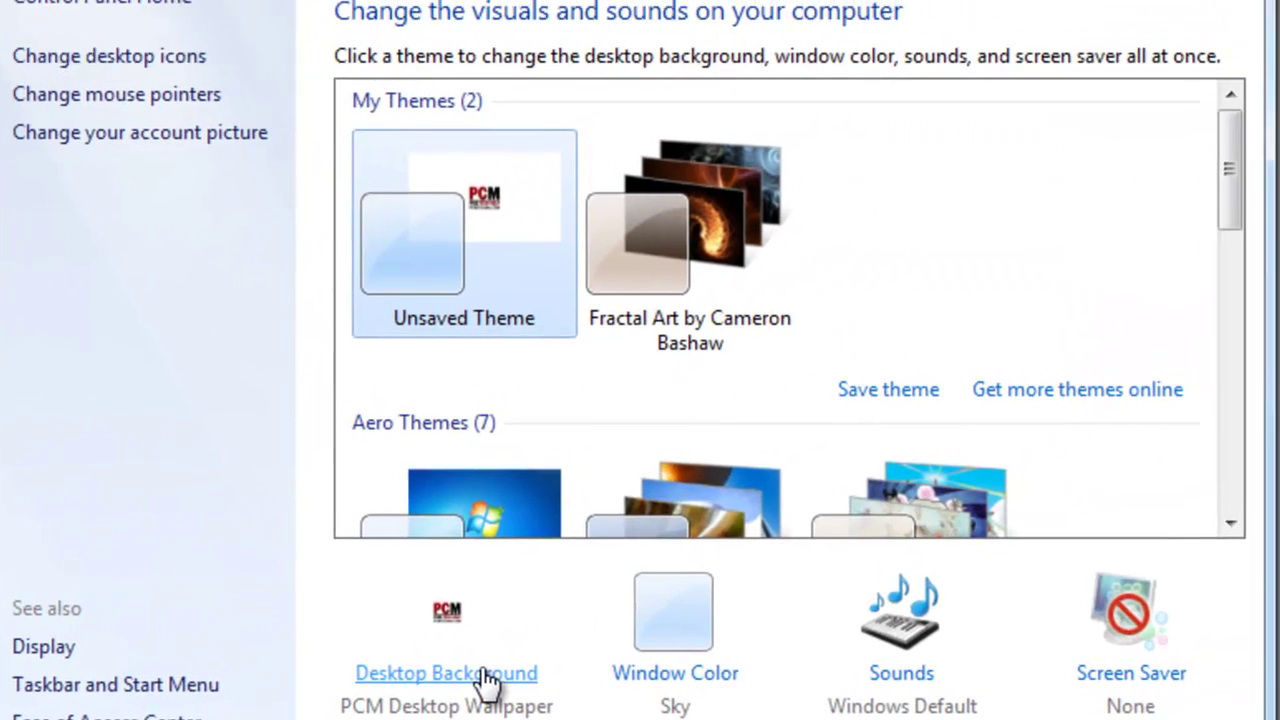
pyautogui.click(487, 682)
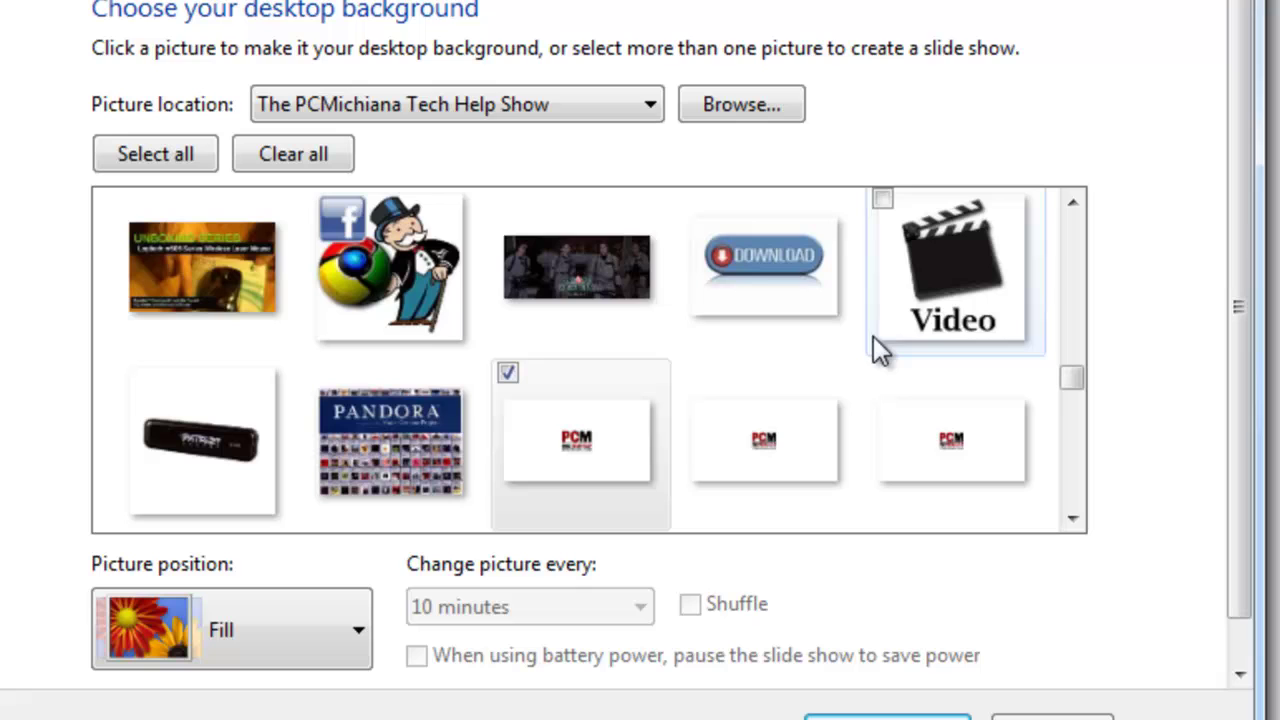
# Browse for a picture folder and choose Pictures under Libraries as the desktop background's picture location
pyautogui.click(750, 102)
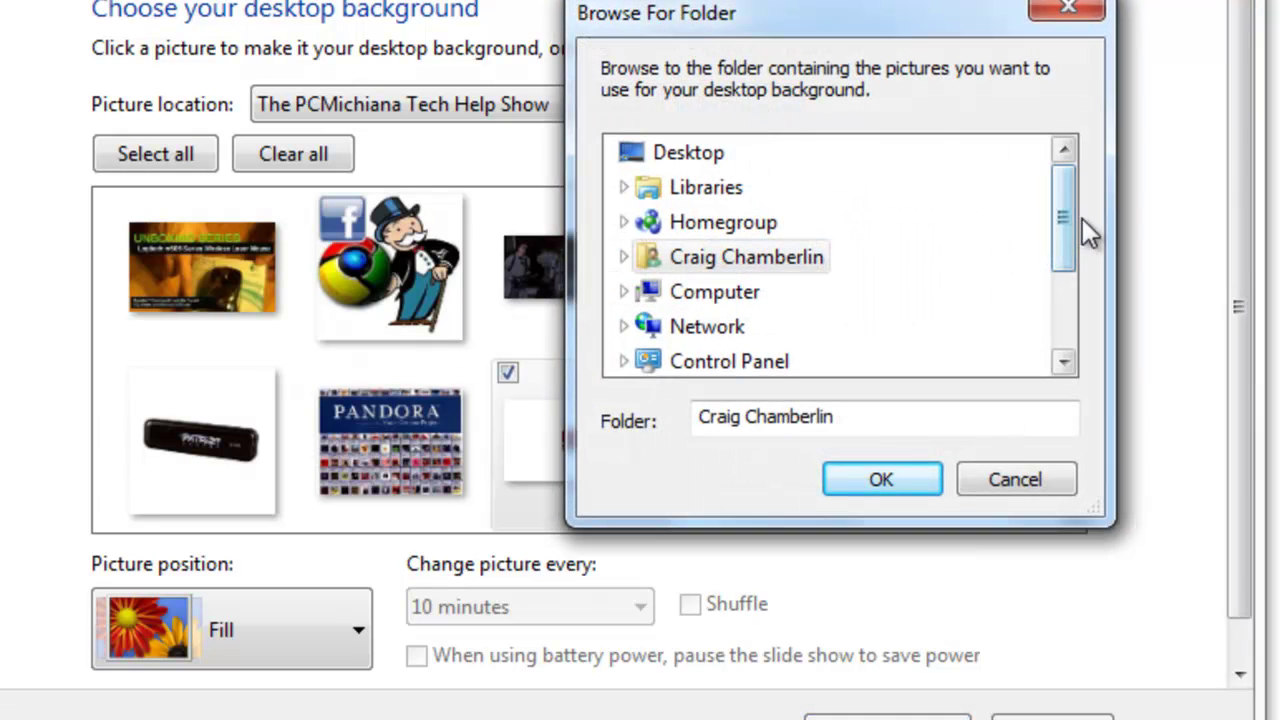
pyautogui.moveTo(1067, 218)
pyautogui.mouseDown()
pyautogui.moveTo(1079, 297)
pyautogui.moveTo(1077, 215)
pyautogui.mouseUp()
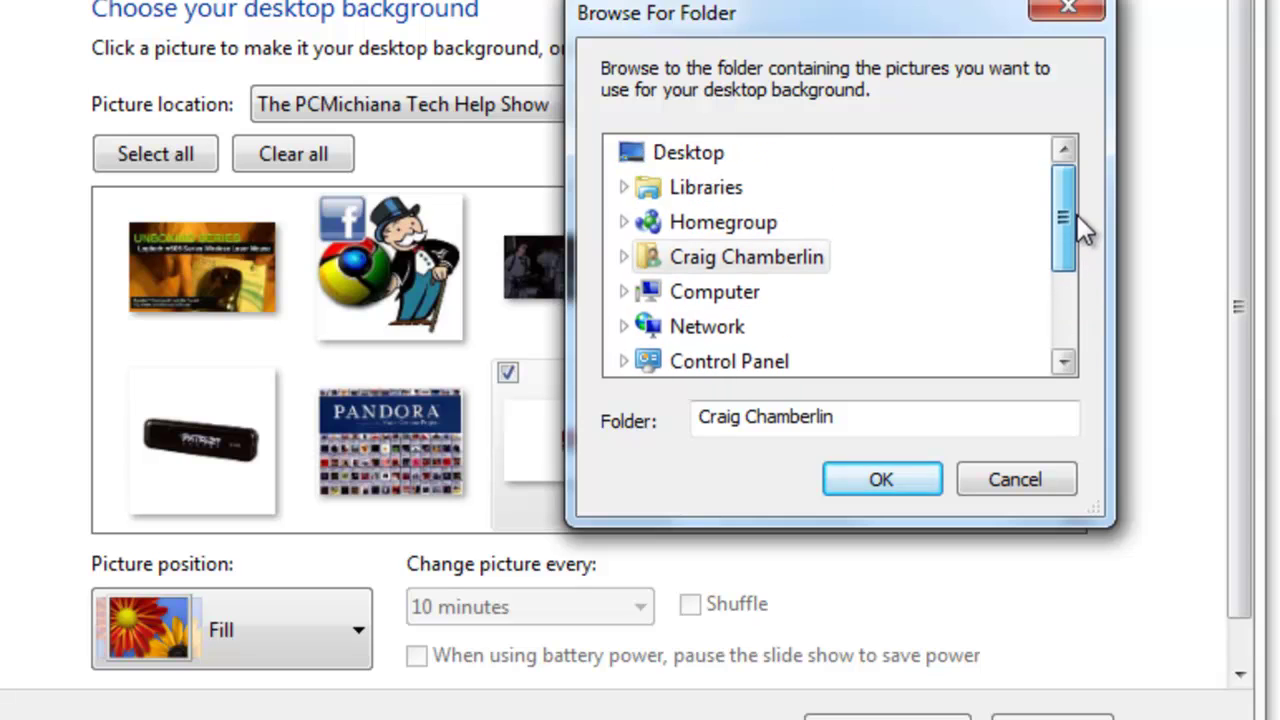
pyautogui.click(626, 187)
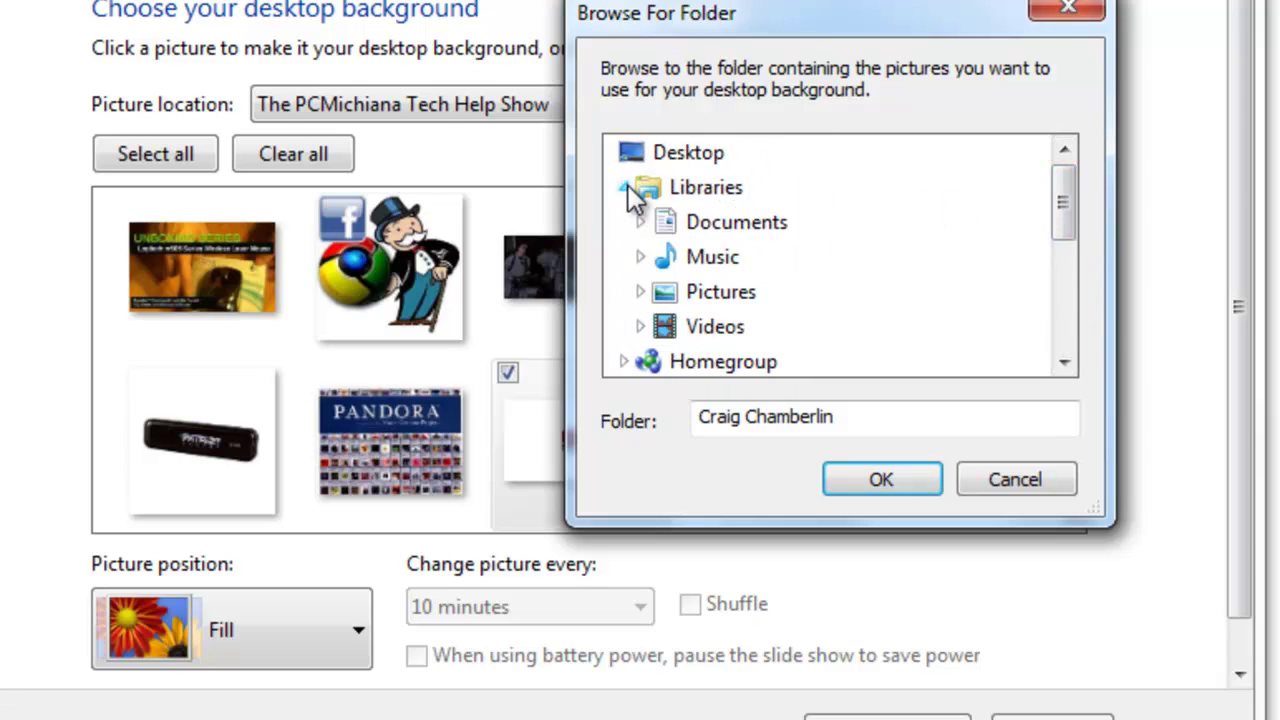
pyautogui.click(696, 293)
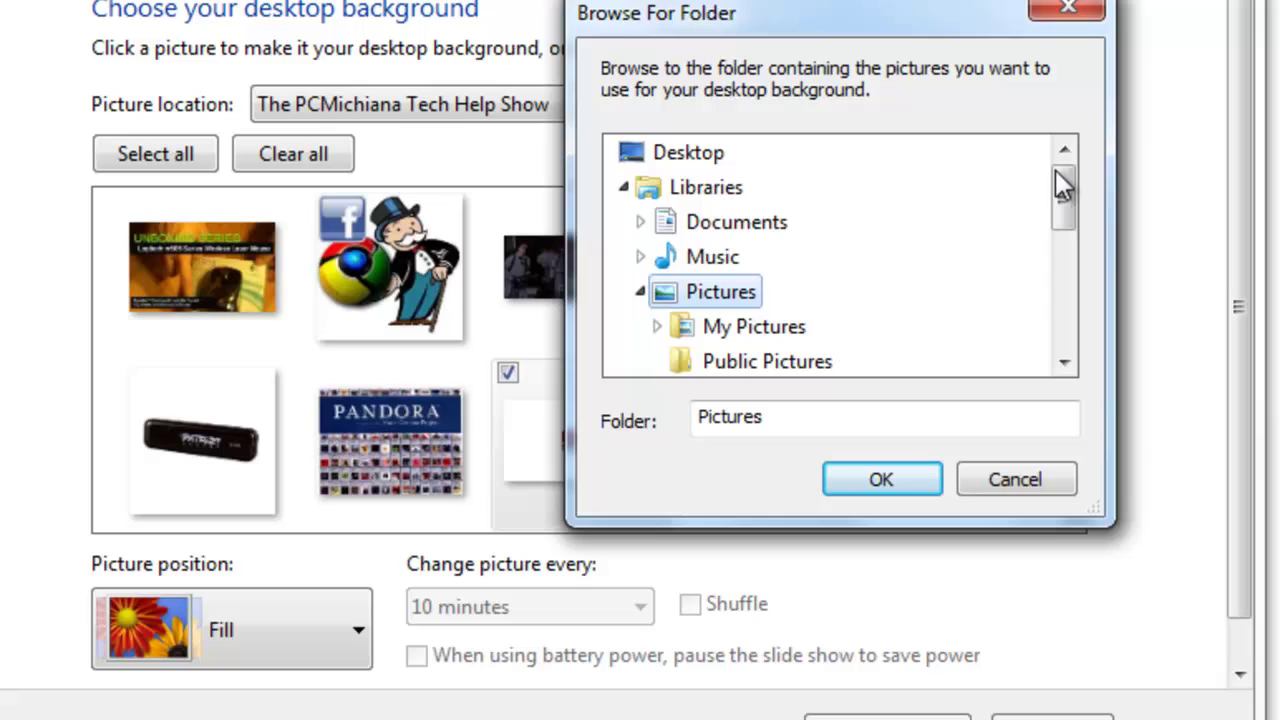
pyautogui.moveTo(1057, 198); pyautogui.dragTo(1077, 250)
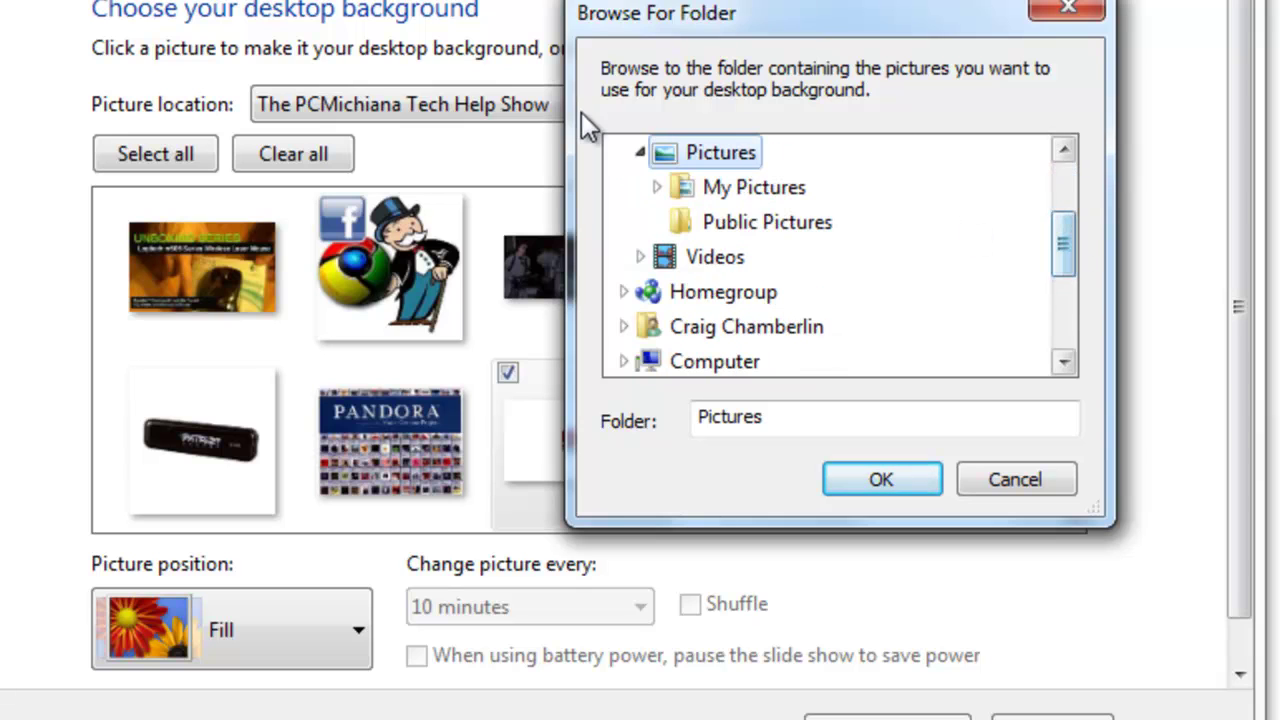
pyautogui.click(877, 482)
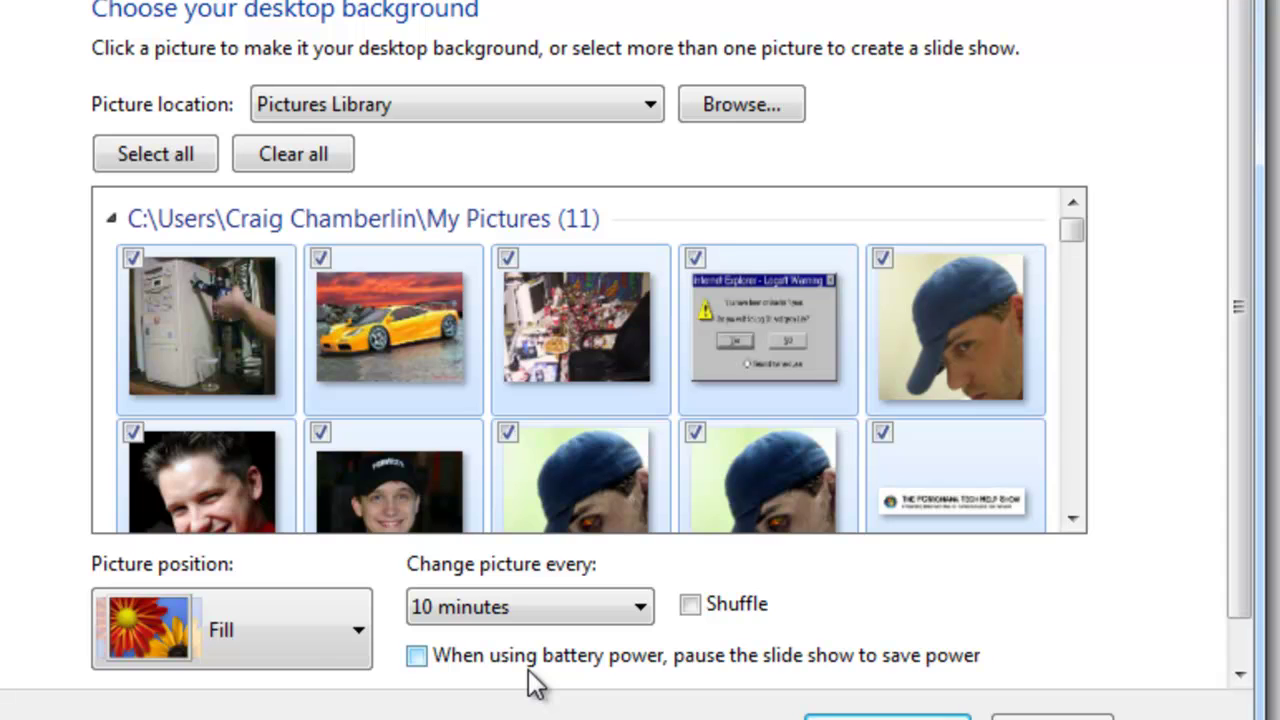
# Choose Fill as the picture position and save the desktop background changes
pyautogui.click(261, 641)
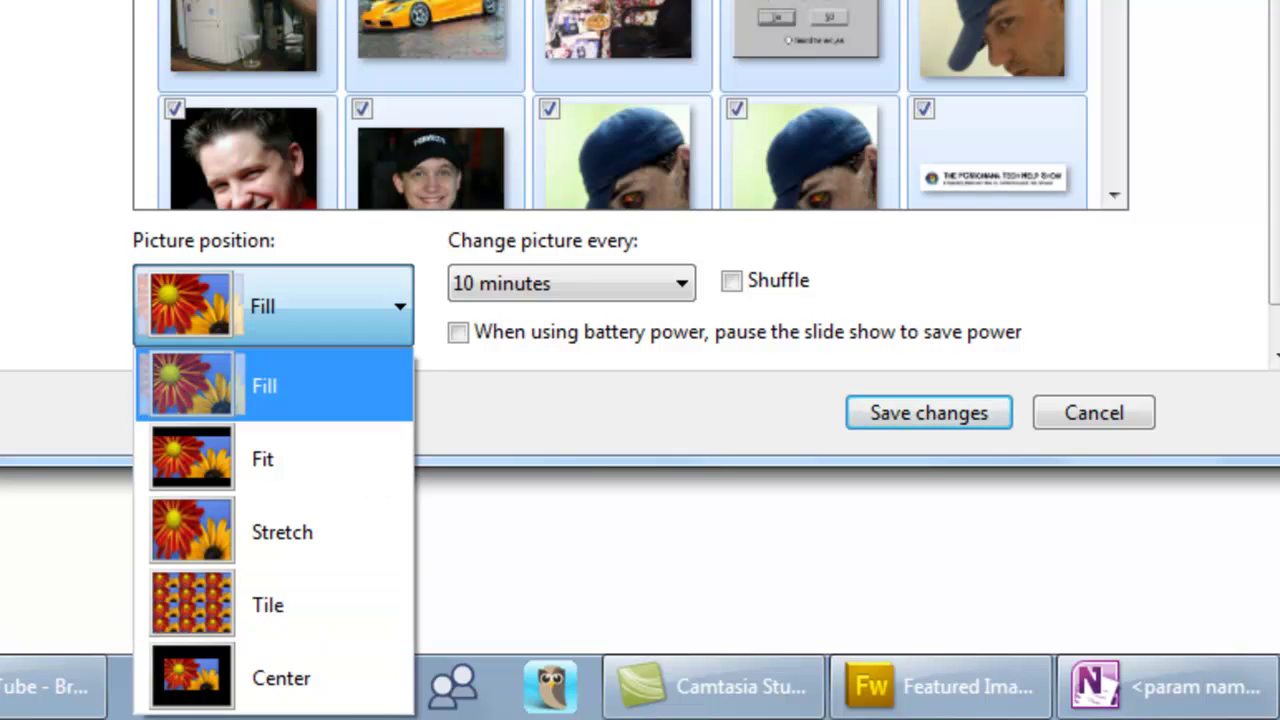
pyautogui.press('Return')
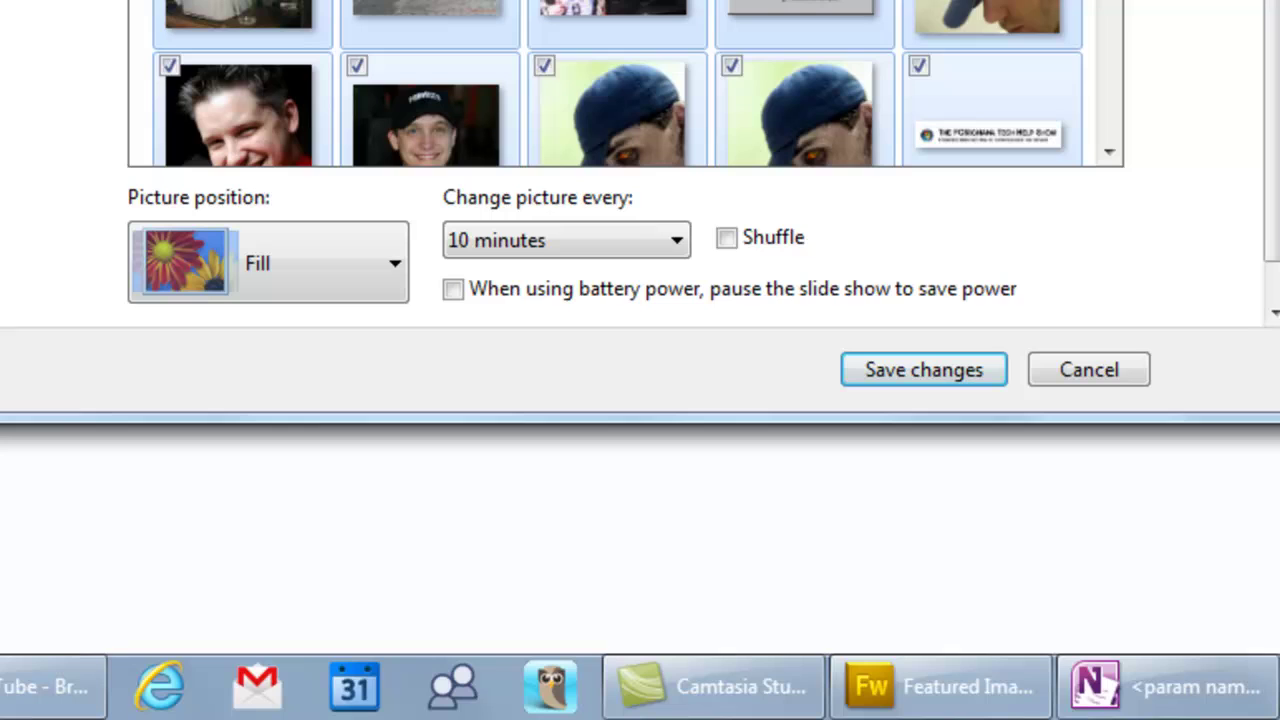
pyautogui.click(908, 370)
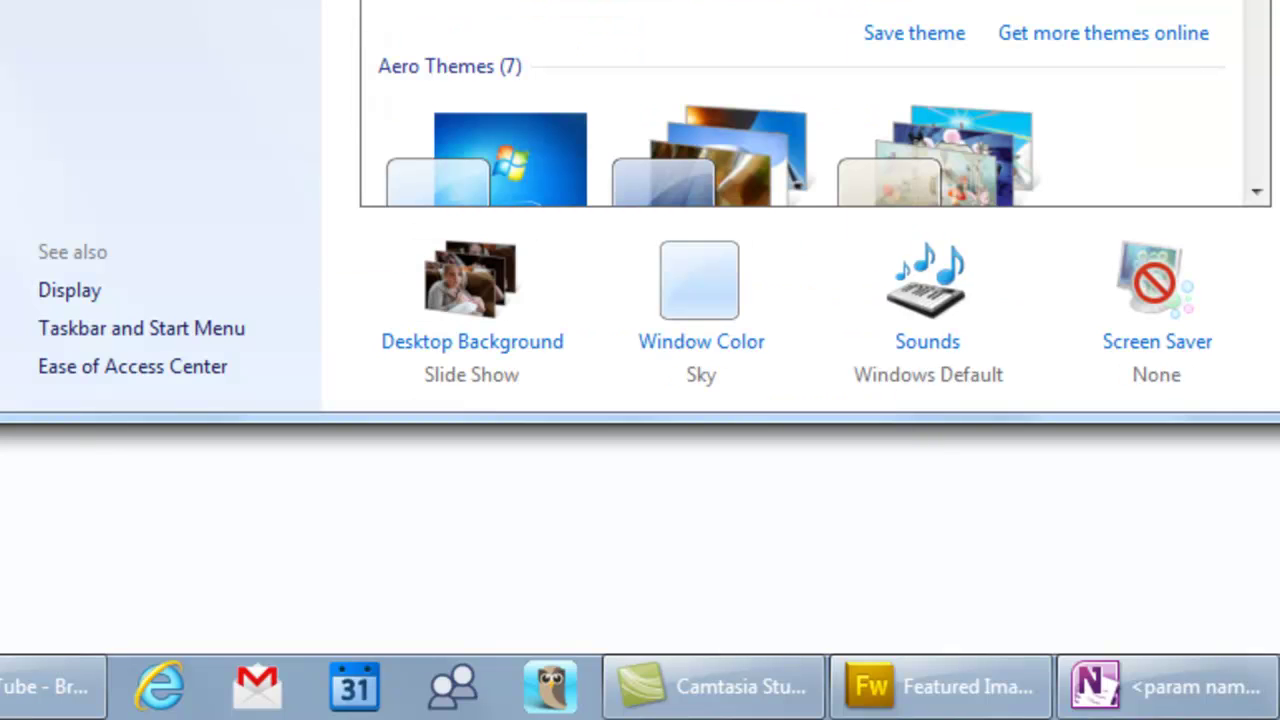